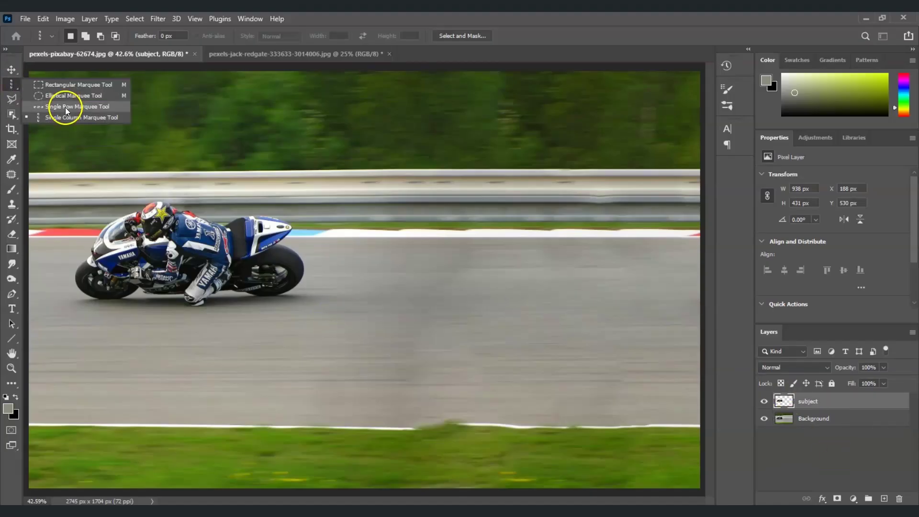
# Copy a one-pixel column through the bike to a new layer and stretch it into streaks
pyautogui.click(72, 117)
pyautogui.click(165, 281)
pyautogui.hotkey('ctrl', 'j')
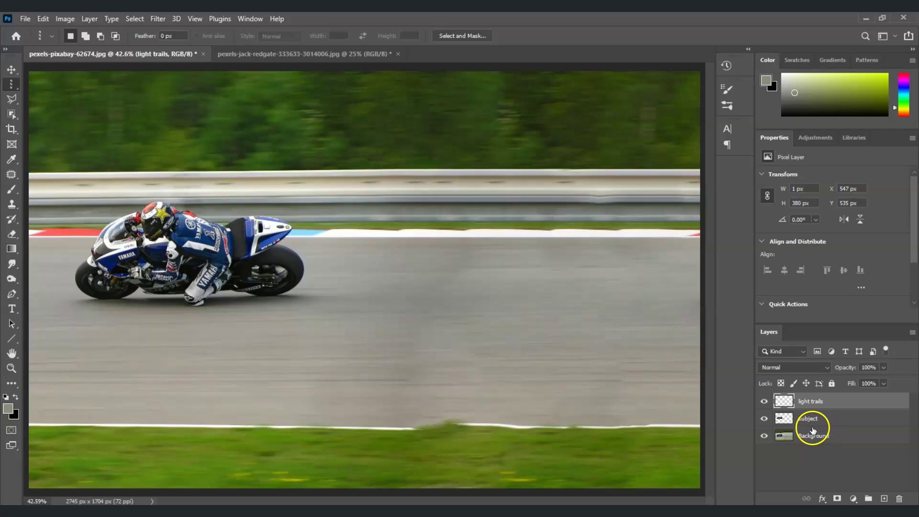
pyautogui.hotkey('ctrl', 't')
pyautogui.moveTo(164, 253); pyautogui.dragTo(703, 256)
pyautogui.press('Return')
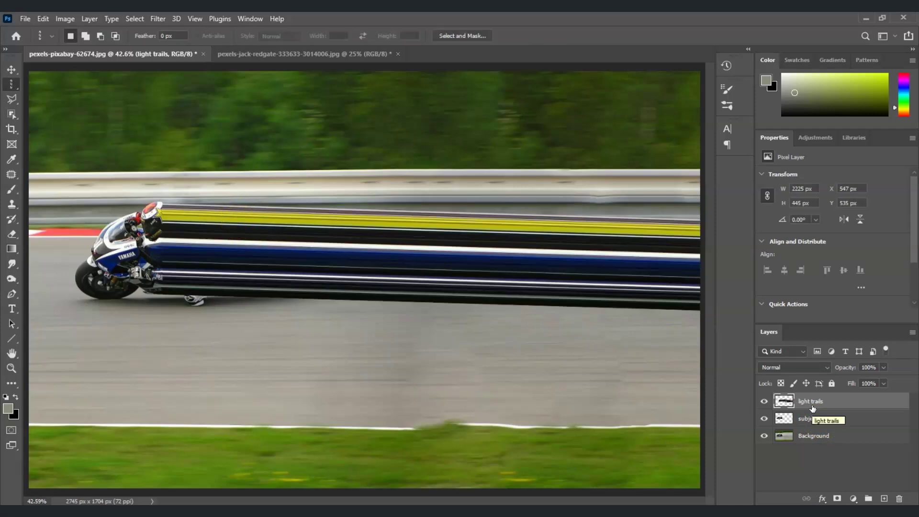
# Blend the trails with Linear Dodge (Add) and mask them off over the bike in black
pyautogui.click(795, 367)
pyautogui.click(813, 330)
pyautogui.click(837, 498)
pyautogui.click(21, 191)
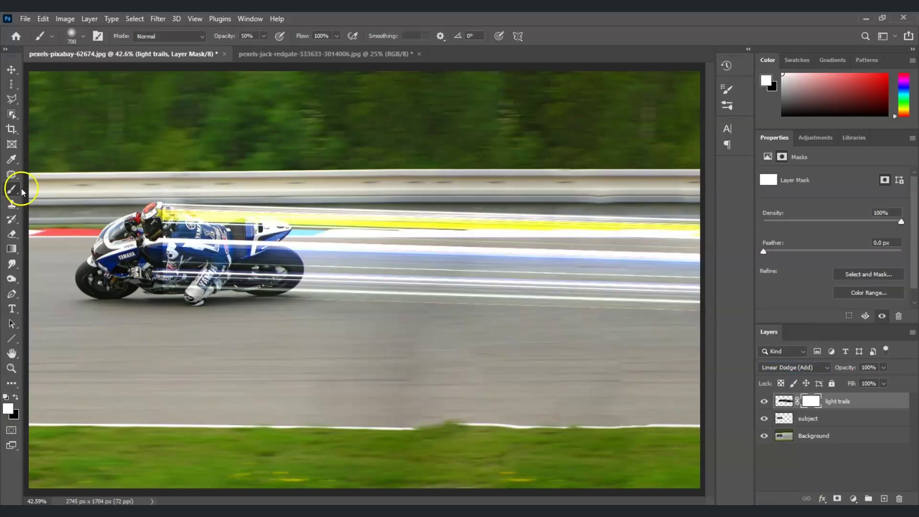
pyautogui.click(16, 397)
pyautogui.moveTo(163, 211); pyautogui.dragTo(239, 296)
# Bend the light trails into a wave with a transform
pyautogui.click(784, 401)
pyautogui.hotkey('ctrl', 't')
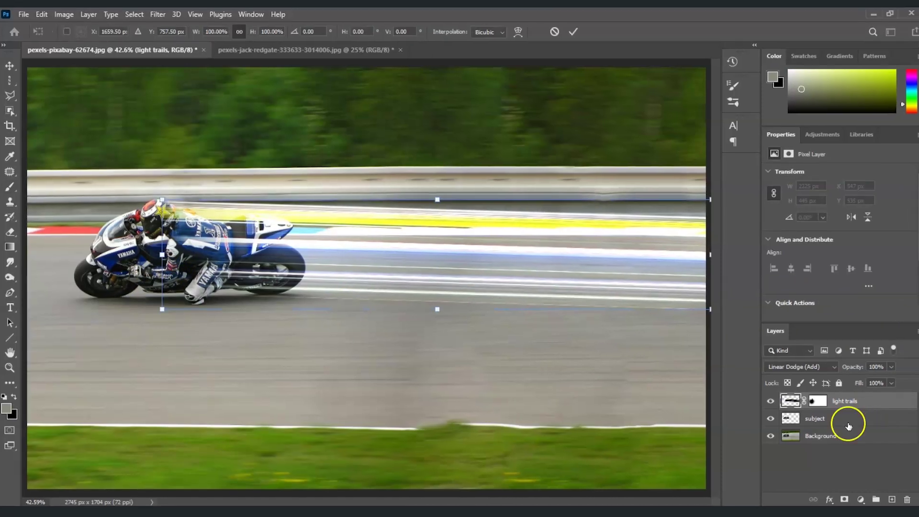
pyautogui.moveTo(498, 268); pyautogui.dragTo(695, 348)
pyautogui.press('Return')
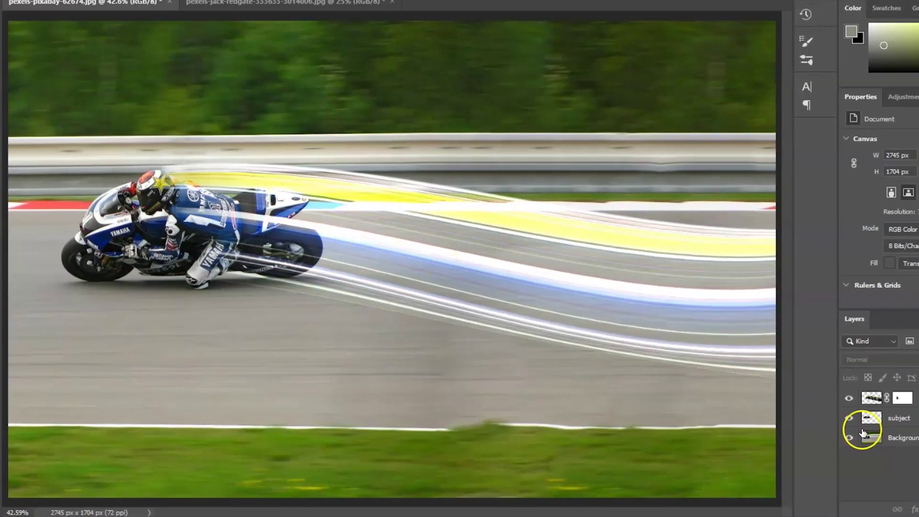
# Apply a Motion Blur with distance 100 to the Background layer
pyautogui.click(862, 433)
pyautogui.click(152, 1)
pyautogui.moveTo(221, 119)
pyautogui.click(353, 195)
pyautogui.moveTo(128, 352); pyautogui.dragTo(65, 365)
pyautogui.write('100')
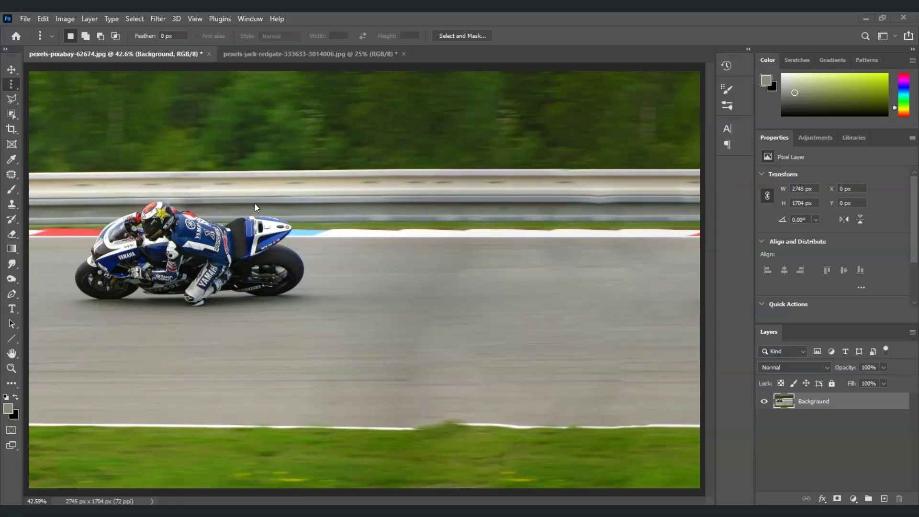
# Use Select > Subject to outline the rider and motorcycle with a selection
pyautogui.moveTo(256, 207); pyautogui.dragTo(253, 237)
pyautogui.click(12, 176)
pyautogui.click(217, 268)
pyautogui.click(134, 19)
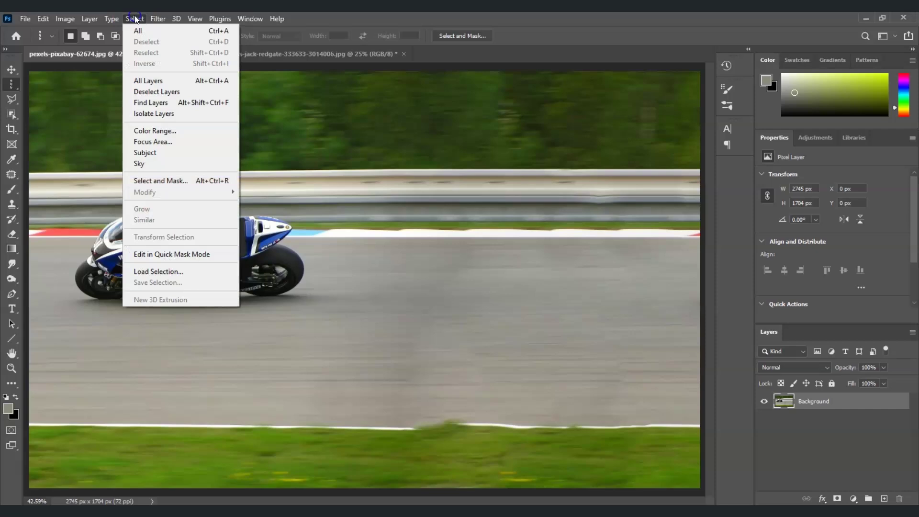
pyautogui.click(159, 150)
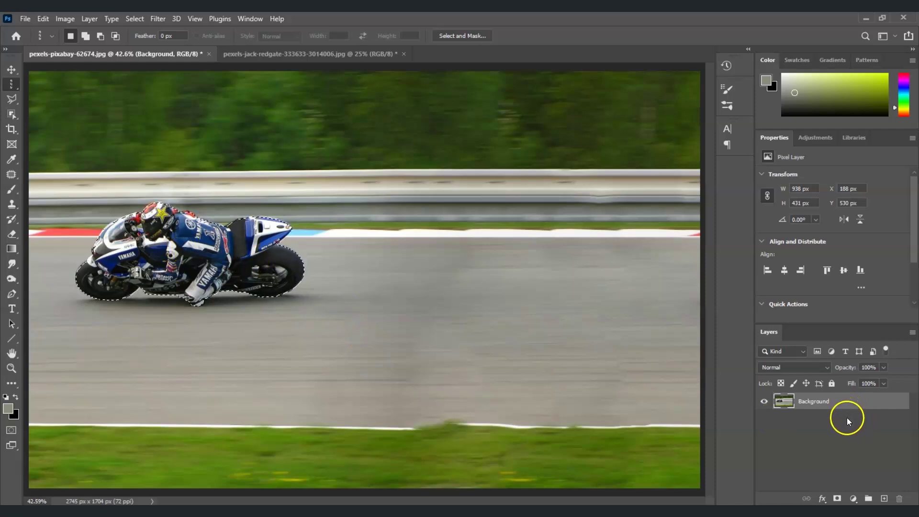
# Copy the selected rider and bike to a new layer, briefly hiding the Background to check the cutout
pyautogui.hotkey('ctrl', 'j')
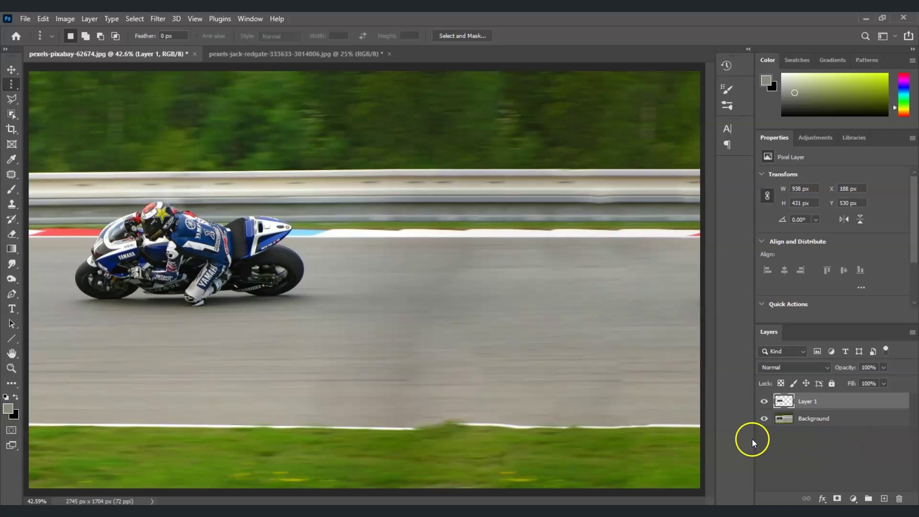
pyautogui.click(765, 418)
pyautogui.click(769, 418)
# Rename the new rider layer to 'subject'
pyautogui.doubleClick(815, 403)
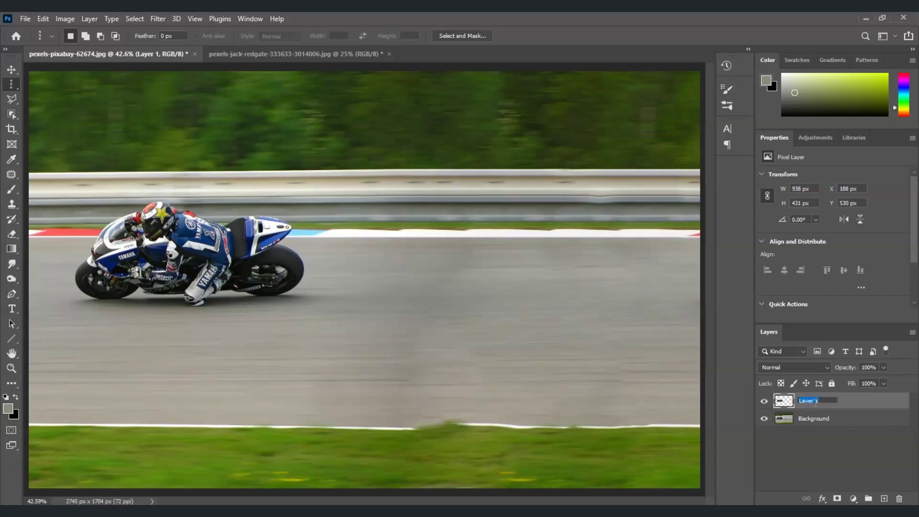
pyautogui.write('subject')
pyautogui.click(833, 454)
pyautogui.click(839, 404)
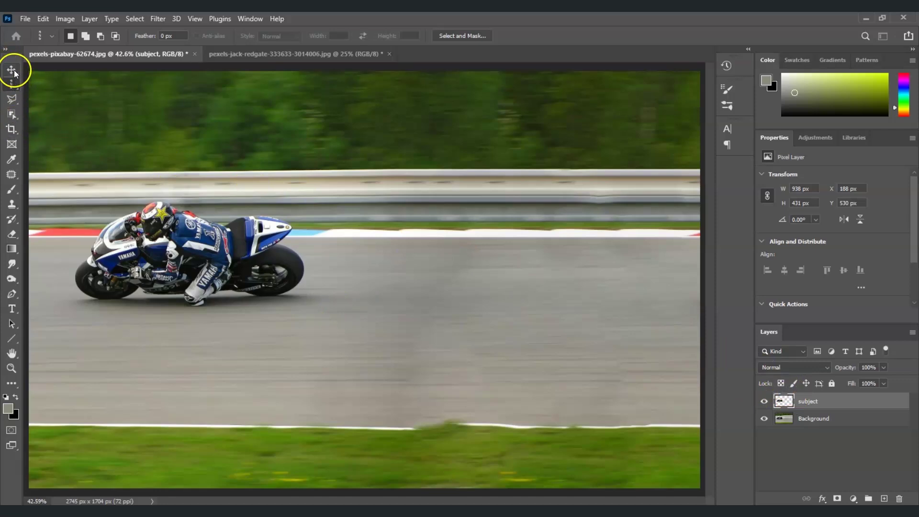
# Select a single-pixel column through the rider and copy it to a new layer
pyautogui.click(12, 87)
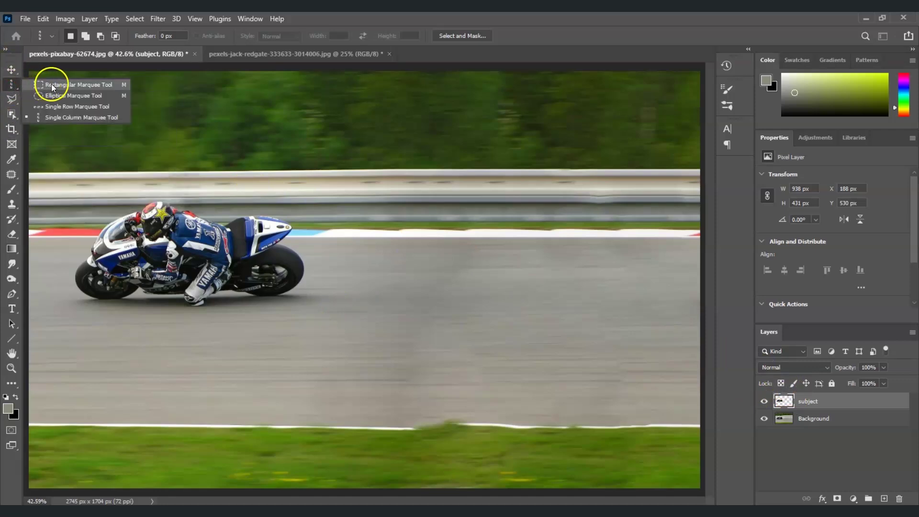
pyautogui.click(85, 118)
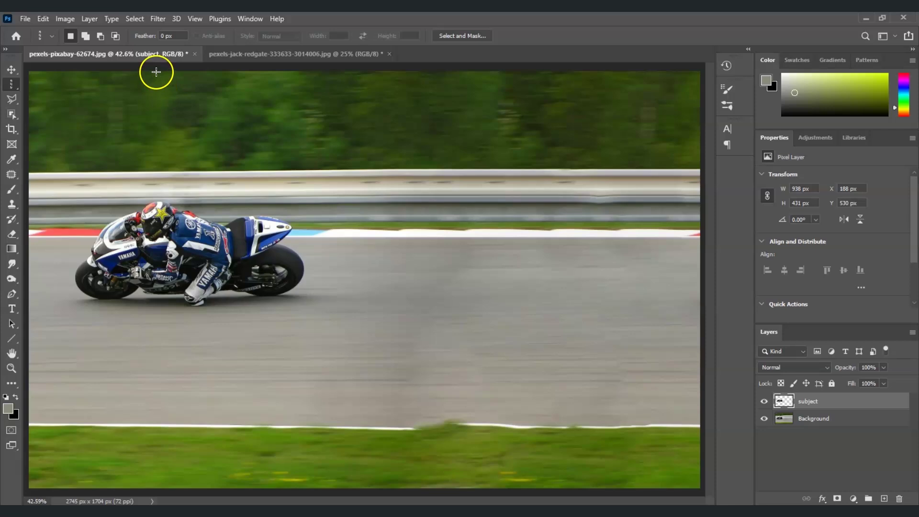
pyautogui.click(162, 218)
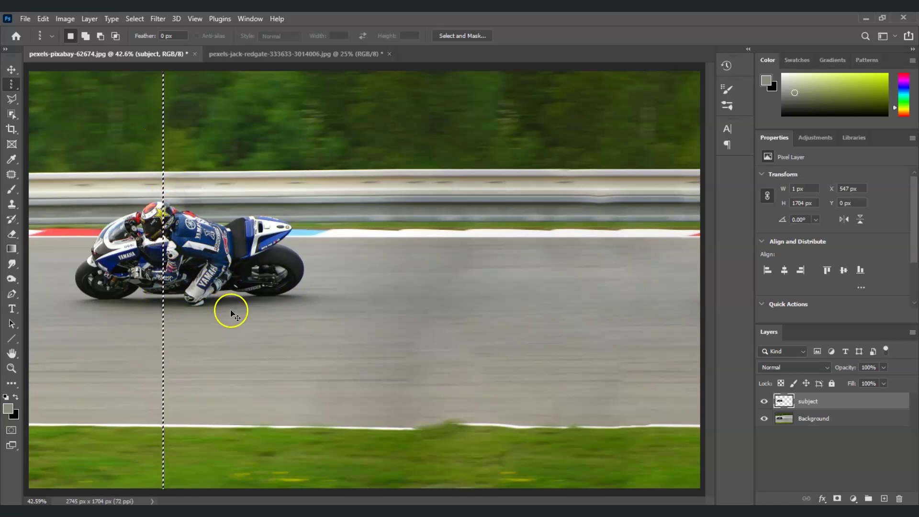
pyautogui.hotkey('ctrl', 'j')
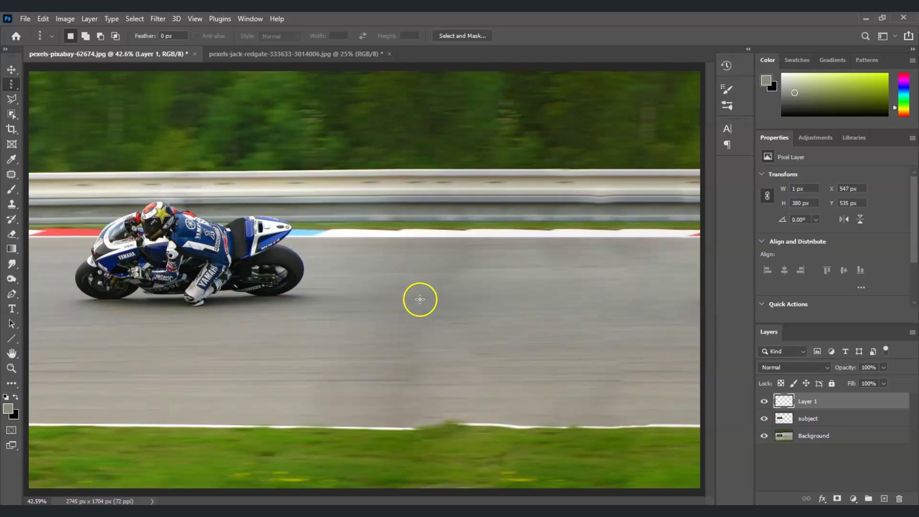
# Name the pixel-column layer 'light trails'
pyautogui.doubleClick(806, 400)
pyautogui.click(847, 450)
pyautogui.click(850, 395)
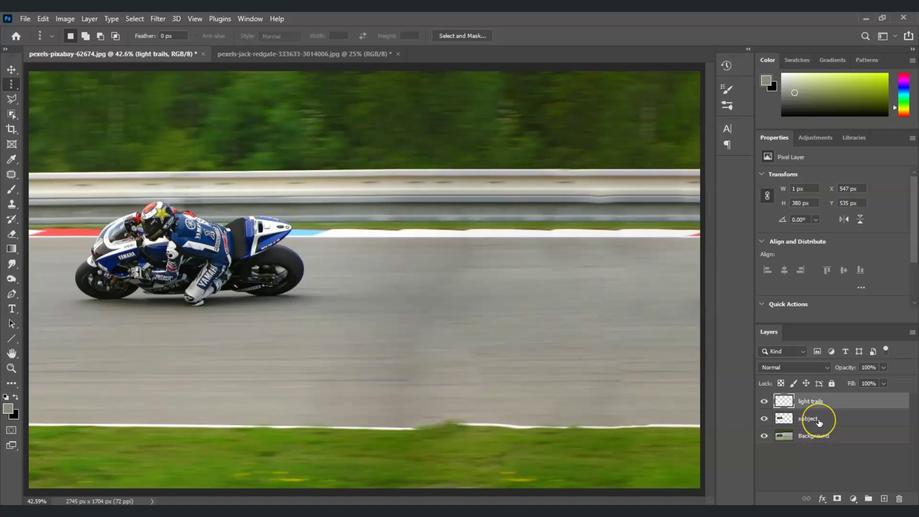
# Free-transform the pixel column, stretching it far right into long horizontal colour streaks
pyautogui.hotkey('ctrl', 't')
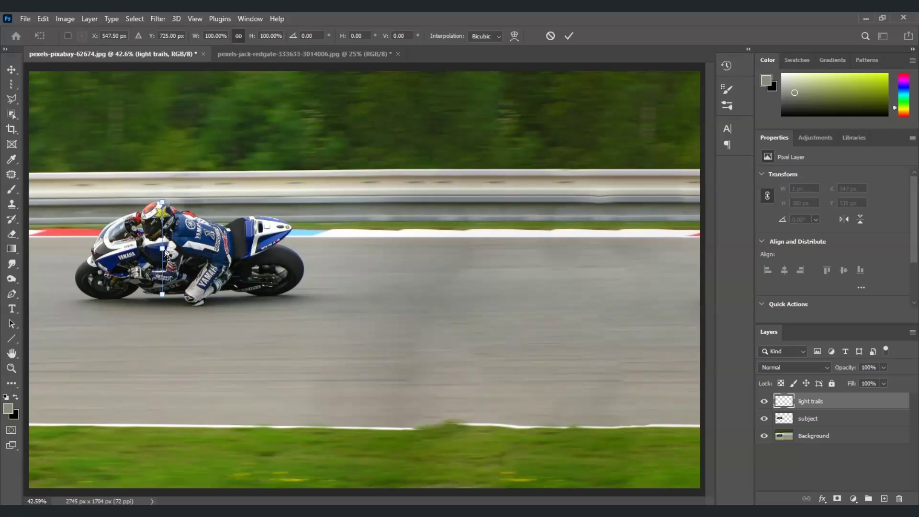
pyautogui.moveTo(162, 250); pyautogui.dragTo(702, 266)
pyautogui.press('Return')
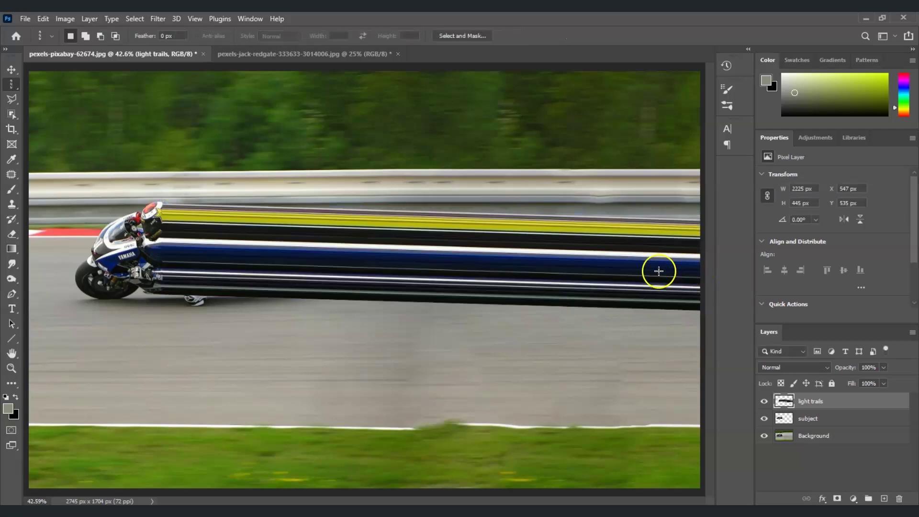
# Set the light trails layer's blend mode to Linear Dodge (Add)
pyautogui.click(239, 225)
pyautogui.click(813, 406)
pyautogui.click(825, 368)
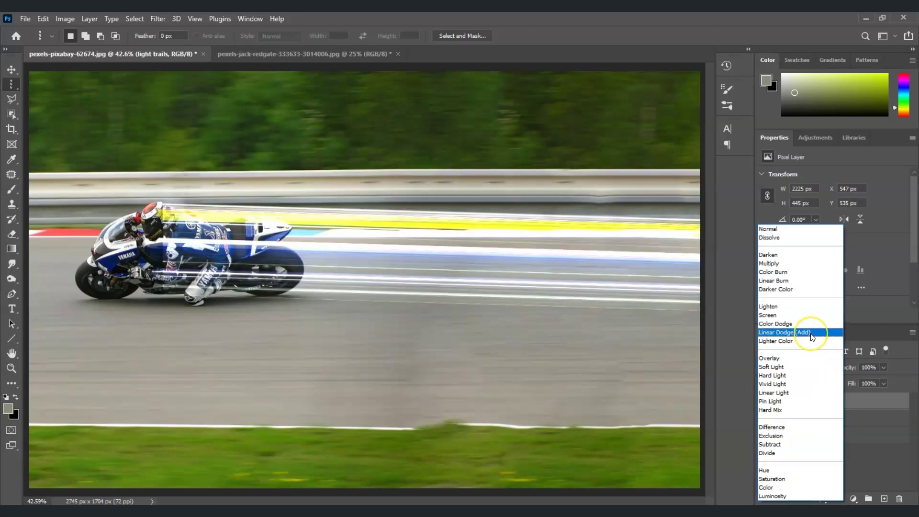
pyautogui.click(812, 336)
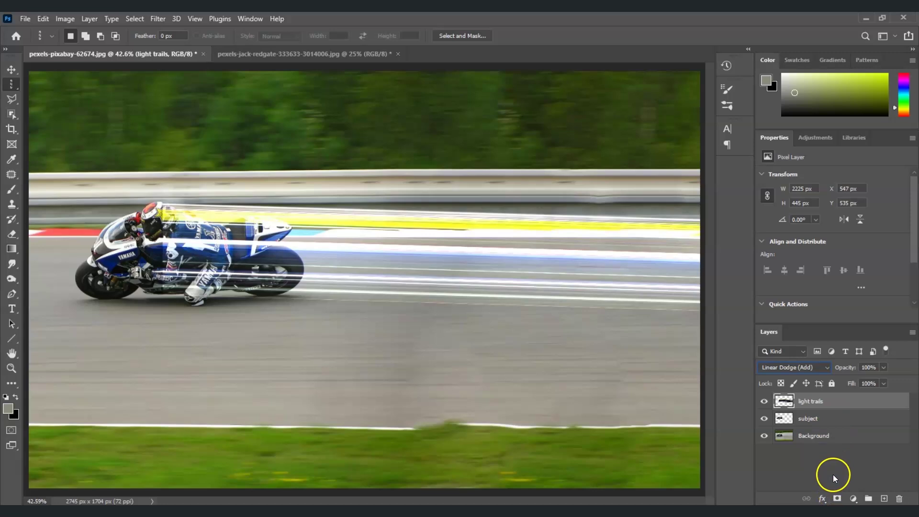
# Add a white mask to light trails and set up a soft round brush in black
pyautogui.click(837, 499)
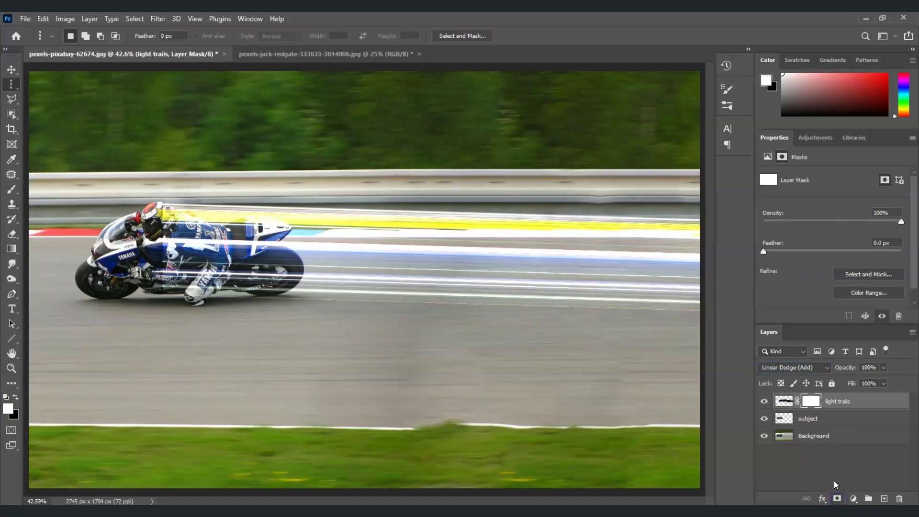
pyautogui.press('b')
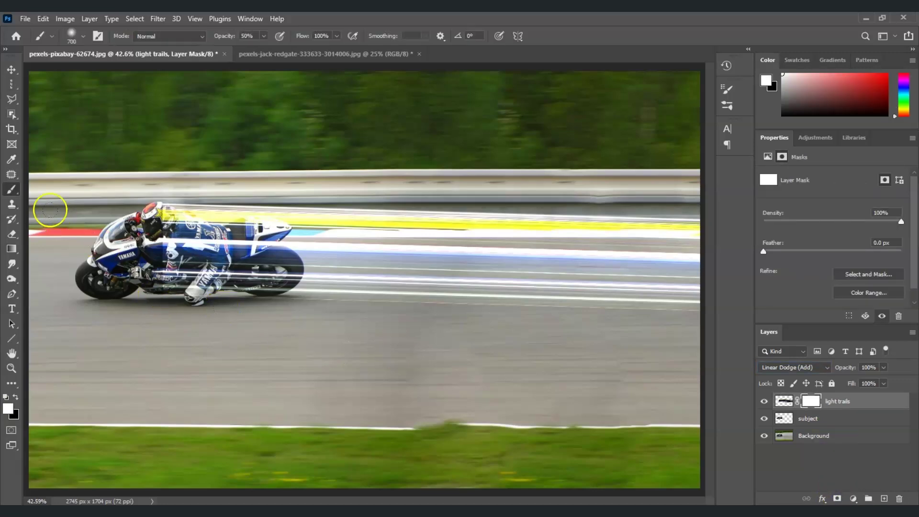
pyautogui.click(73, 34)
pyautogui.click(61, 207)
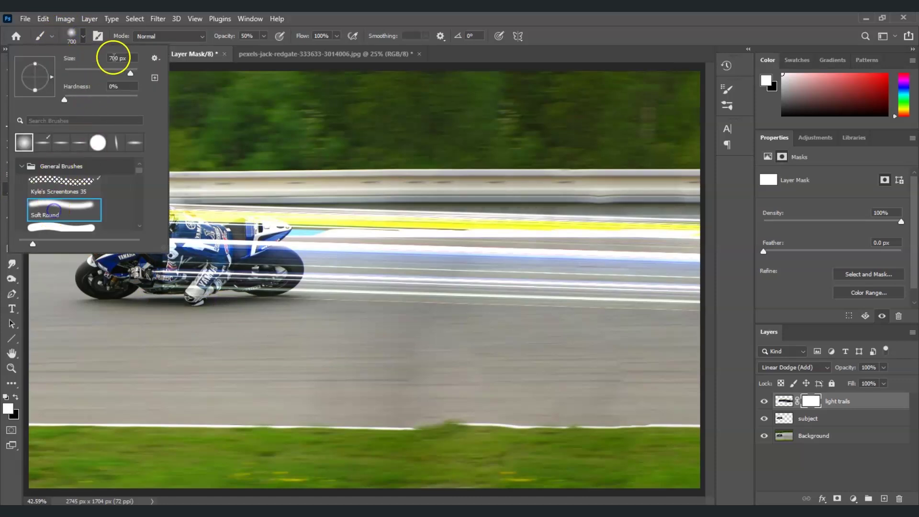
pyautogui.click(253, 36)
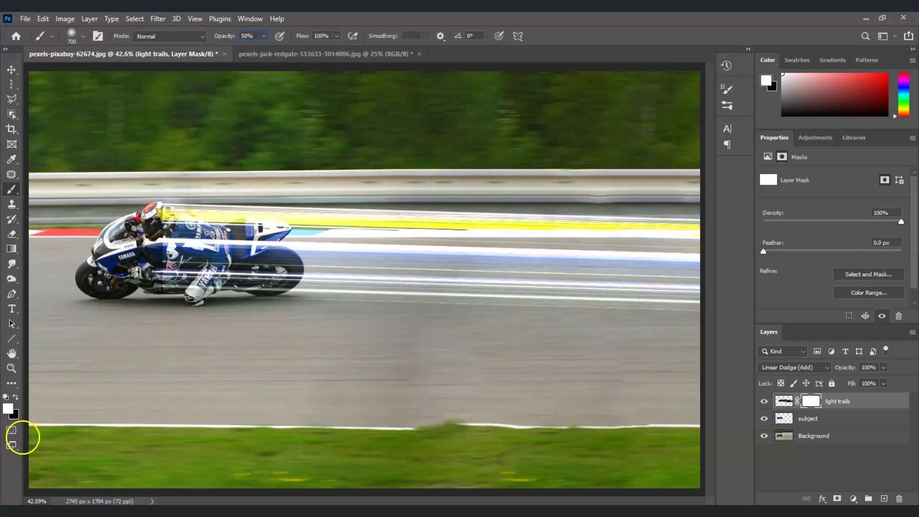
pyautogui.click(16, 398)
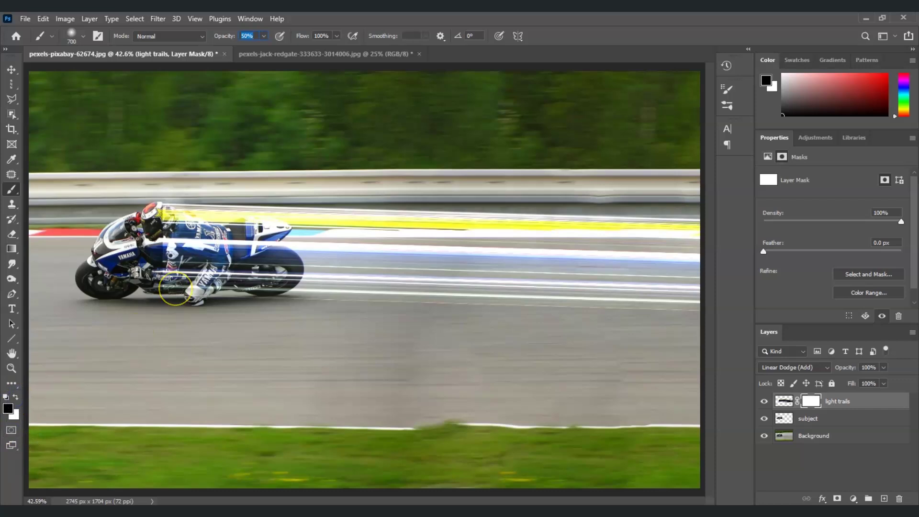
# Paint black on the mask over the front wheel and bike, using a smaller brush
pyautogui.click(207, 251)
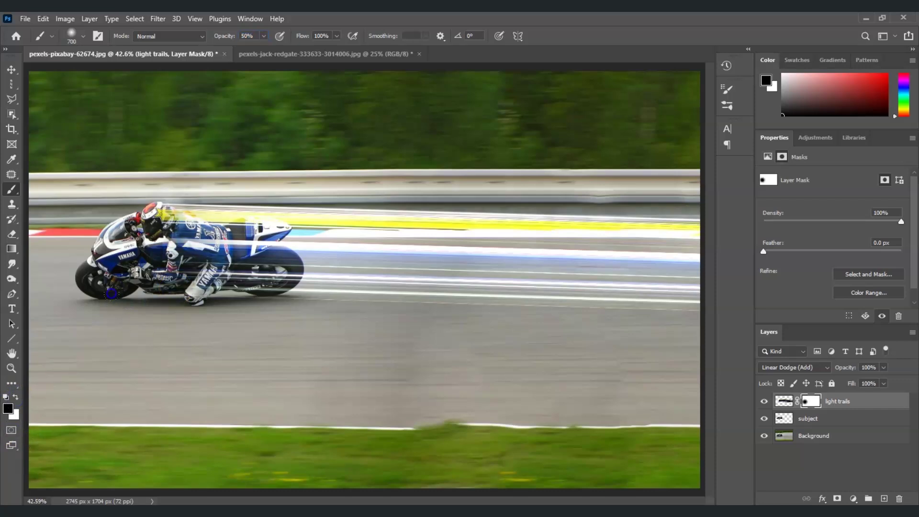
pyautogui.press('[')
pyautogui.press('[')
pyautogui.press('[')
pyautogui.click(148, 281)
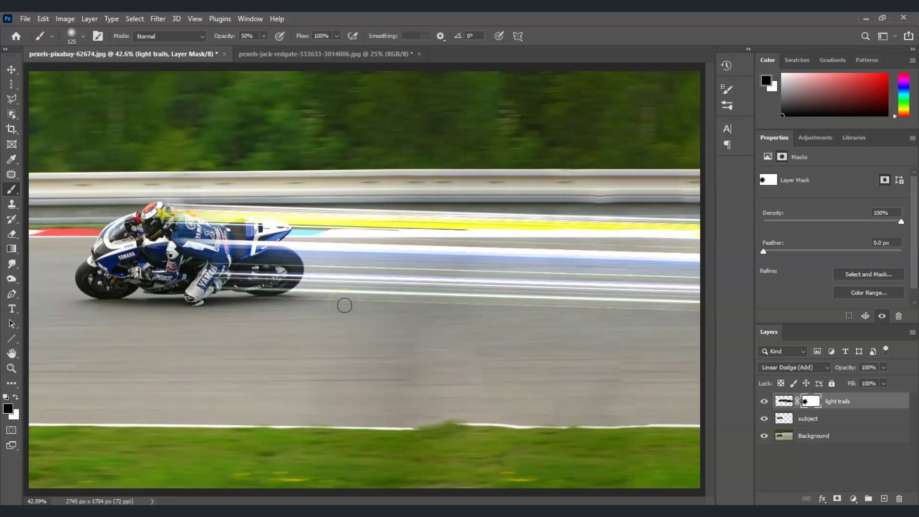
pyautogui.click(855, 402)
pyautogui.click(857, 411)
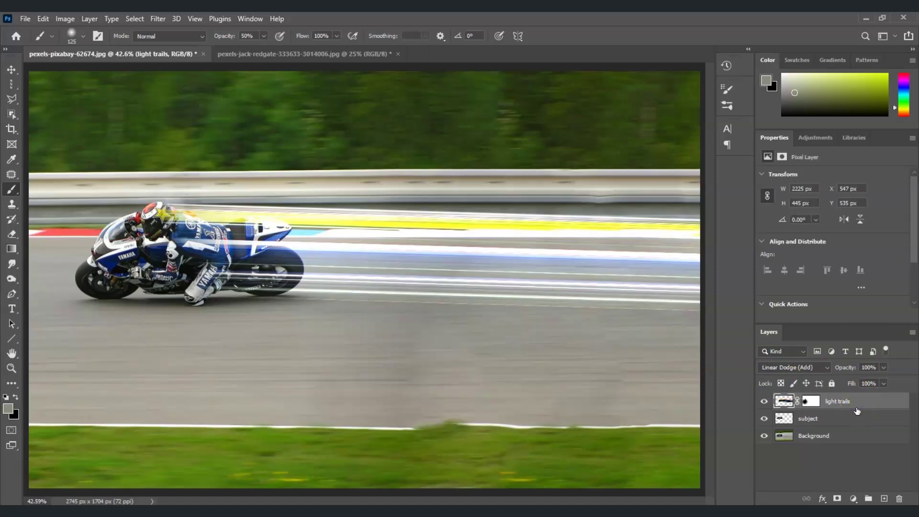
# Warp the light trails into a flowing wave, pulling the right end and upper band downward
pyautogui.hotkey('ctrl', 't')
pyautogui.click(841, 419)
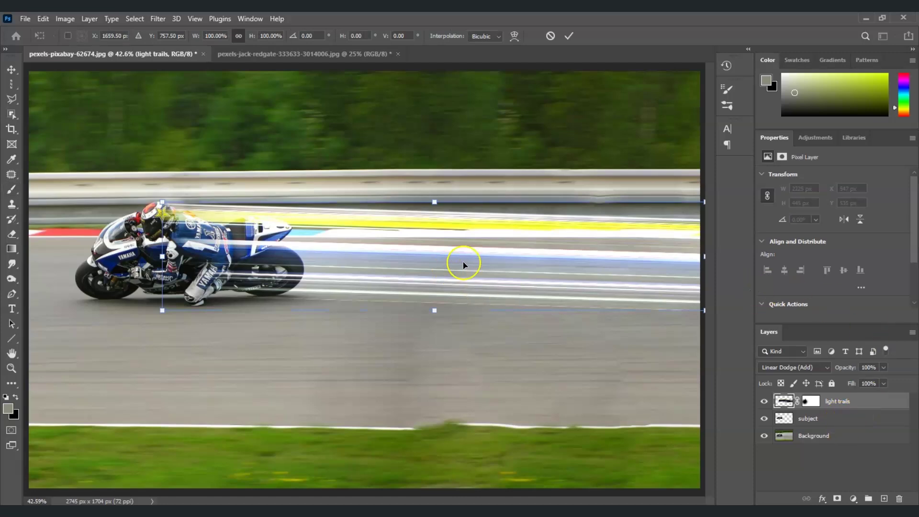
pyautogui.rightClick(364, 250)
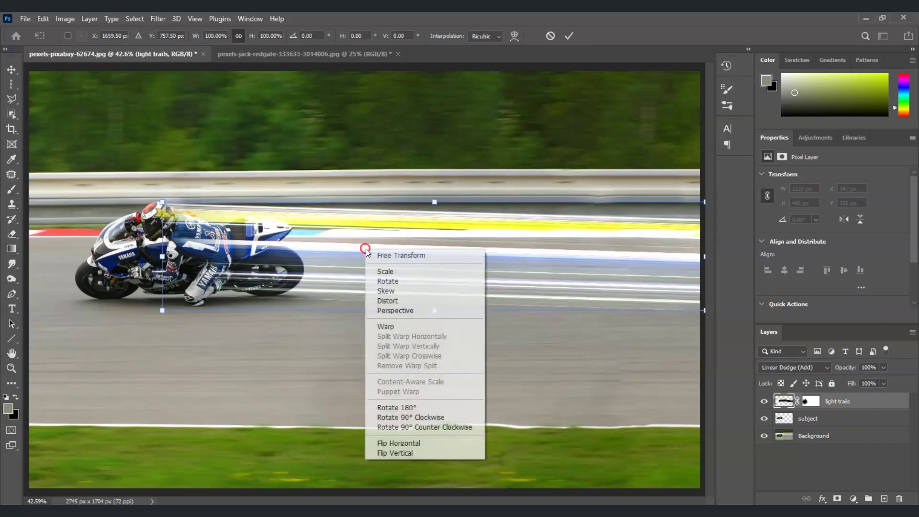
pyautogui.click(426, 326)
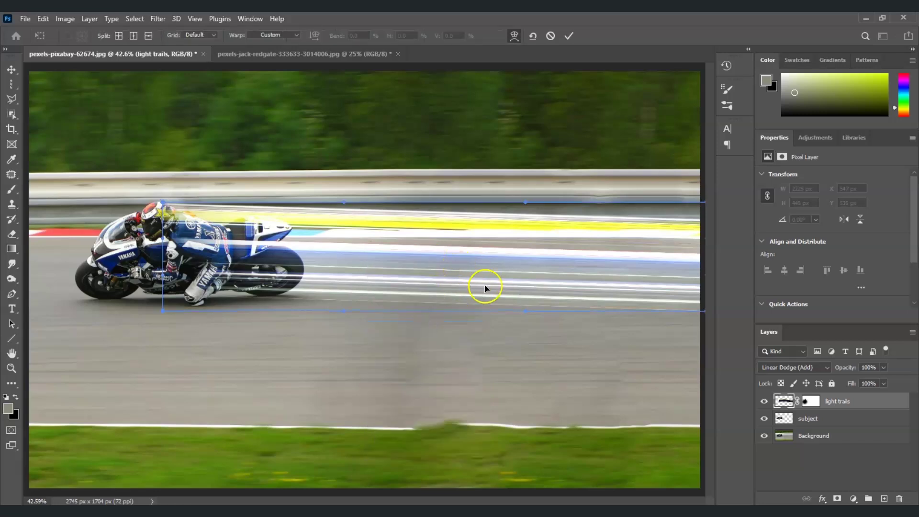
pyautogui.moveTo(527, 289); pyautogui.dragTo(530, 318)
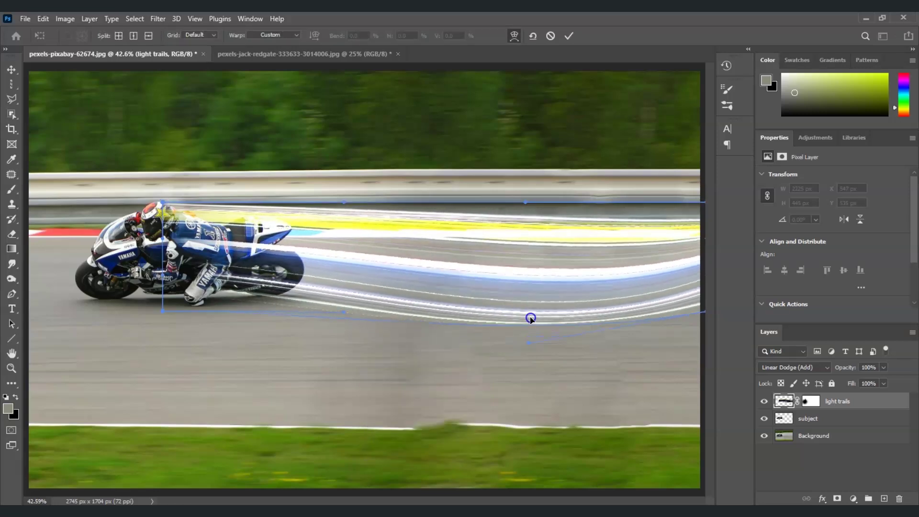
pyautogui.moveTo(643, 288)
pyautogui.mouseDown()
pyautogui.moveTo(646, 303)
pyautogui.moveTo(639, 281)
pyautogui.mouseUp()
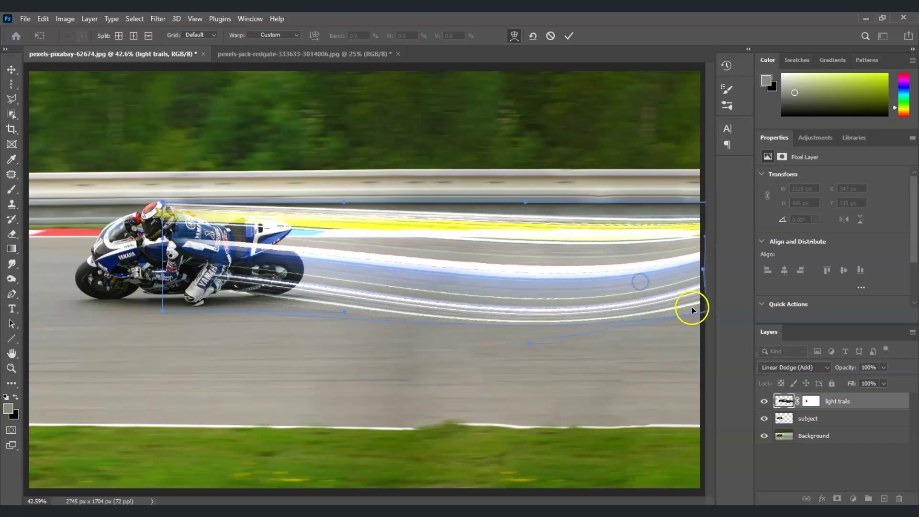
pyautogui.moveTo(691, 310); pyautogui.dragTo(698, 350)
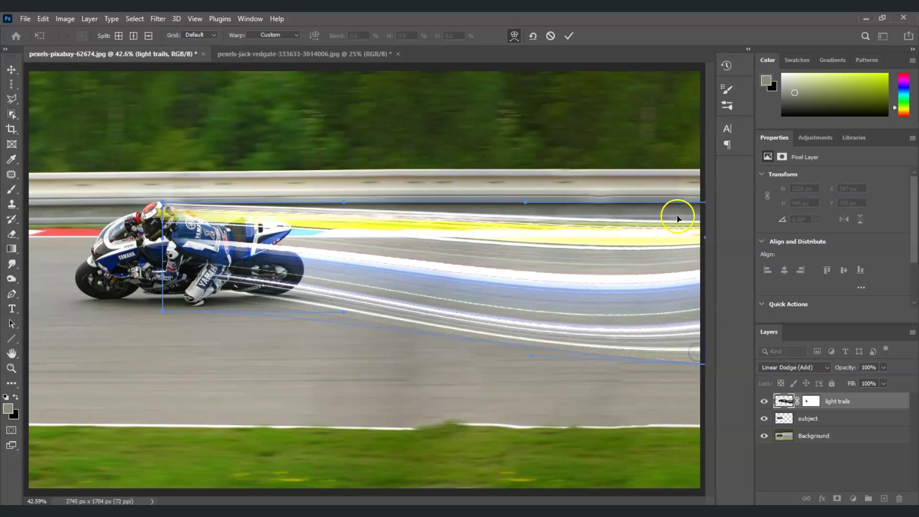
pyautogui.moveTo(676, 209); pyautogui.dragTo(681, 249)
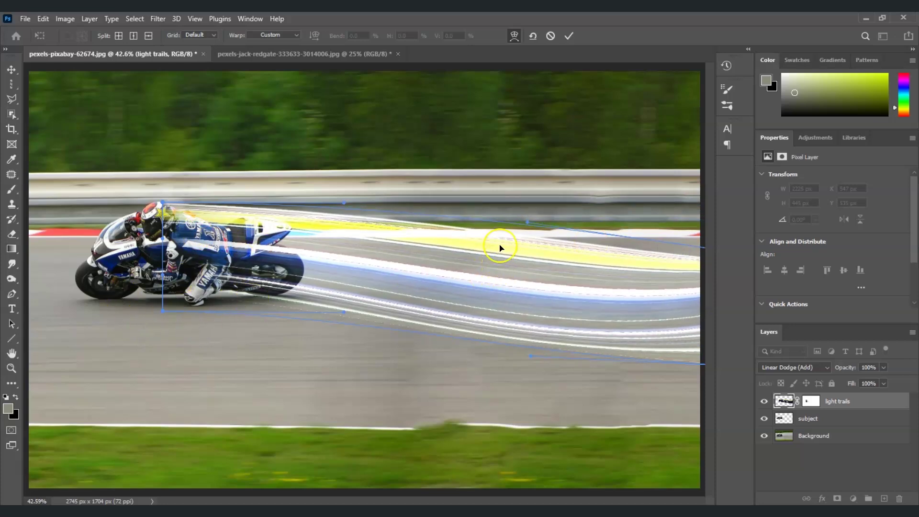
pyautogui.moveTo(498, 246)
pyautogui.mouseDown()
pyautogui.moveTo(478, 232)
pyautogui.moveTo(496, 234)
pyautogui.moveTo(316, 197)
pyautogui.moveTo(646, 297)
pyautogui.moveTo(677, 294)
pyautogui.moveTo(493, 236)
pyautogui.moveTo(478, 254)
pyautogui.moveTo(689, 289)
pyautogui.moveTo(702, 334)
pyautogui.moveTo(689, 365)
pyautogui.mouseUp()
pyautogui.press('Return')
pyautogui.press('b')
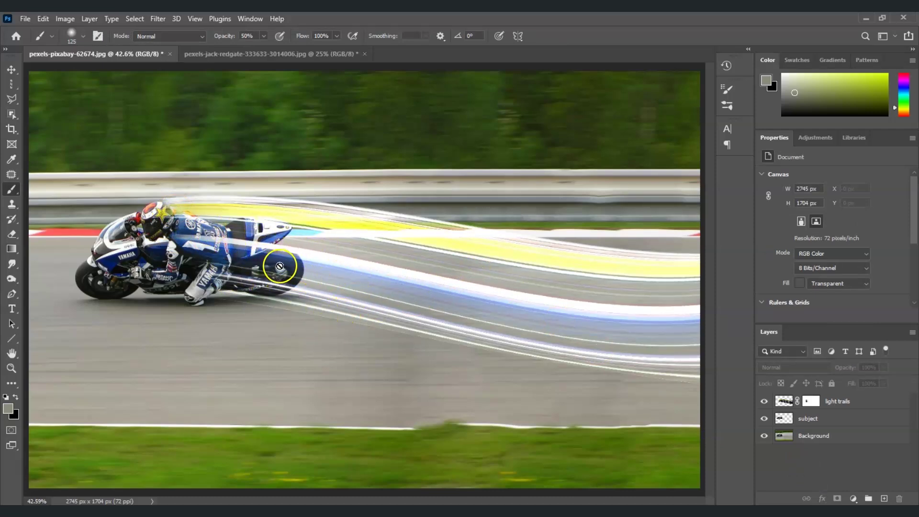
# Select the light trails layer and bring up Filter > Blur > Motion Blur
pyautogui.click(831, 403)
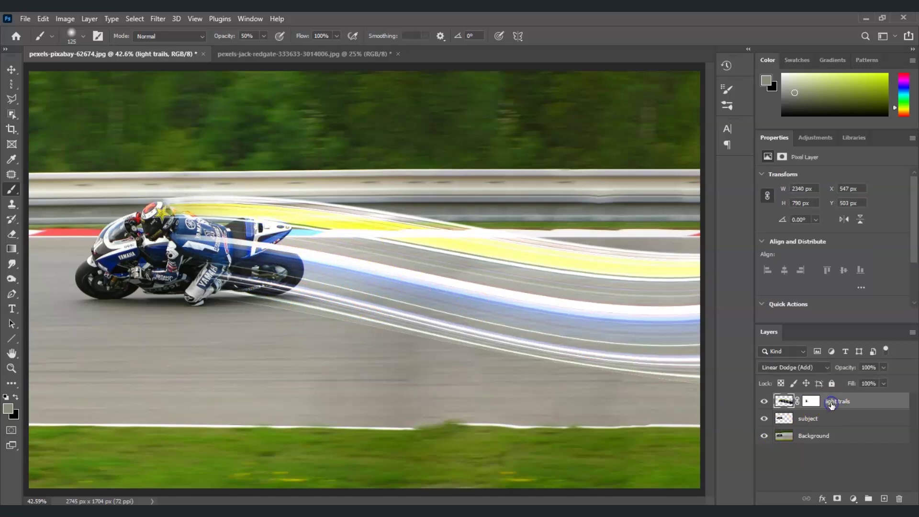
pyautogui.click(842, 394)
pyautogui.click(158, 18)
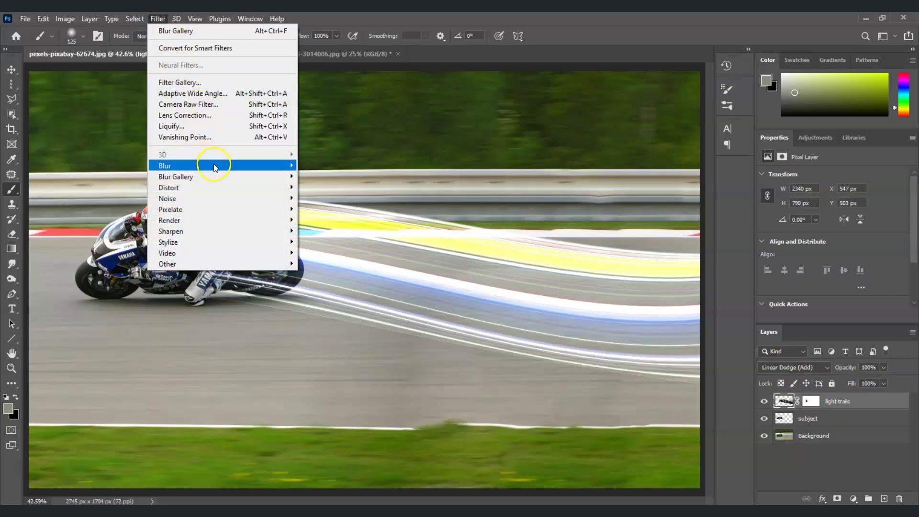
pyautogui.moveTo(215, 165)
pyautogui.click(339, 228)
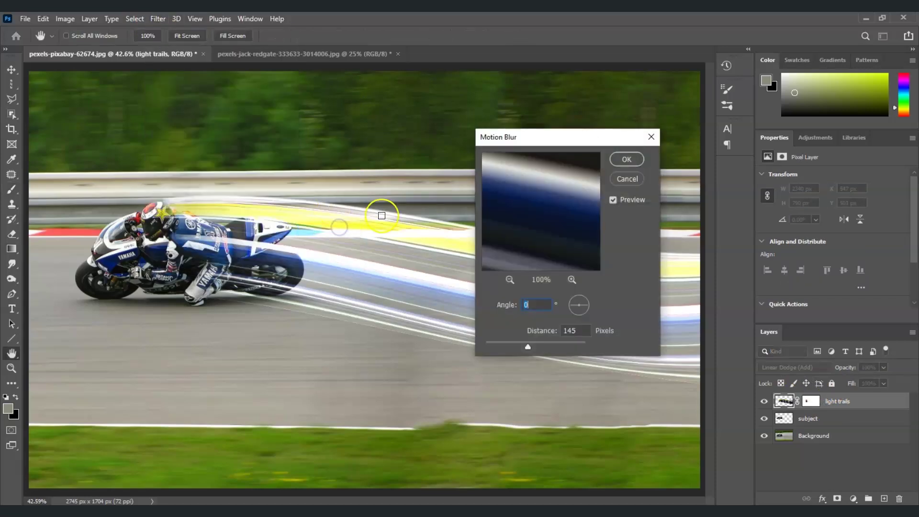
pyautogui.moveTo(554, 141); pyautogui.dragTo(176, 165)
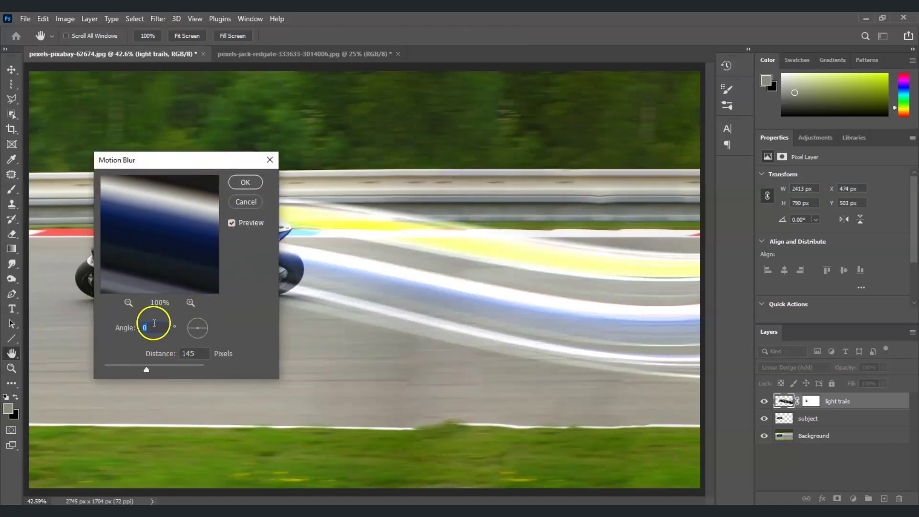
# Set the Motion Blur distance to 100 pixels and apply it to the trails
pyautogui.moveTo(135, 330); pyautogui.dragTo(135, 329)
pyautogui.moveTo(170, 163); pyautogui.dragTo(152, 171)
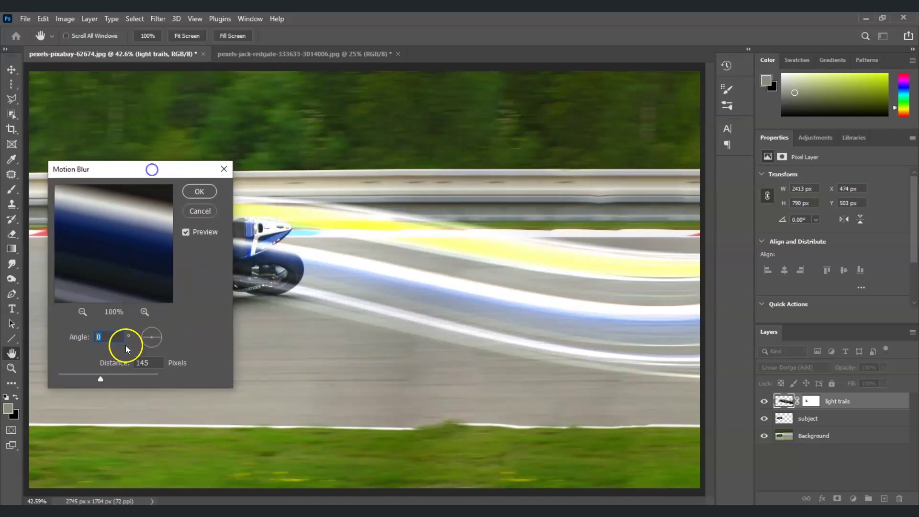
pyautogui.moveTo(100, 379)
pyautogui.mouseDown()
pyautogui.moveTo(81, 375)
pyautogui.moveTo(96, 377)
pyautogui.mouseUp()
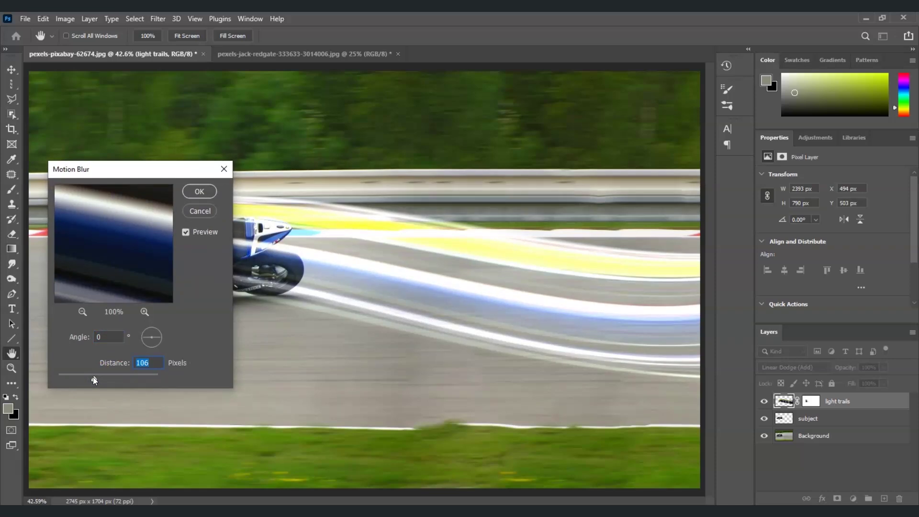
pyautogui.moveTo(93, 377); pyautogui.dragTo(92, 377)
pyautogui.write('100')
pyautogui.moveTo(169, 165); pyautogui.dragTo(199, 232)
pyautogui.click(242, 246)
pyautogui.press('b')
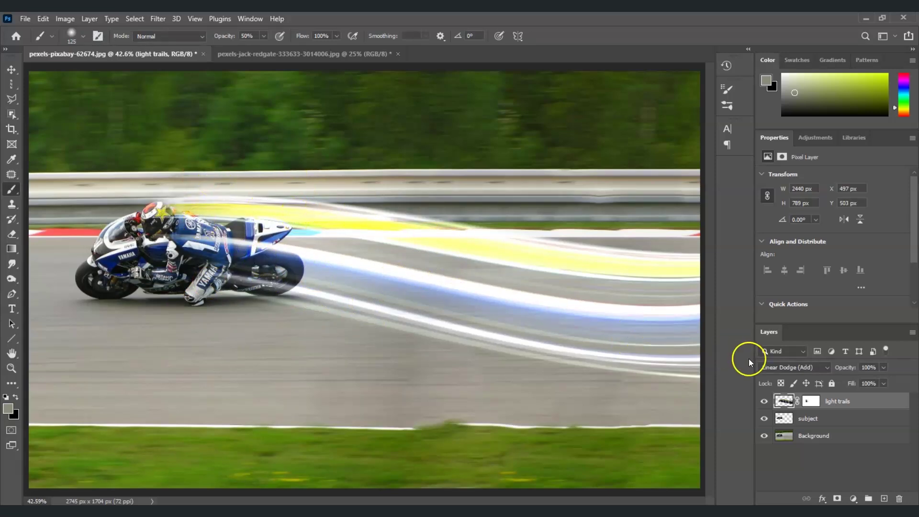
# Add a Curves adjustment above subject and drag its midpoint down to darken the photo
pyautogui.click(832, 419)
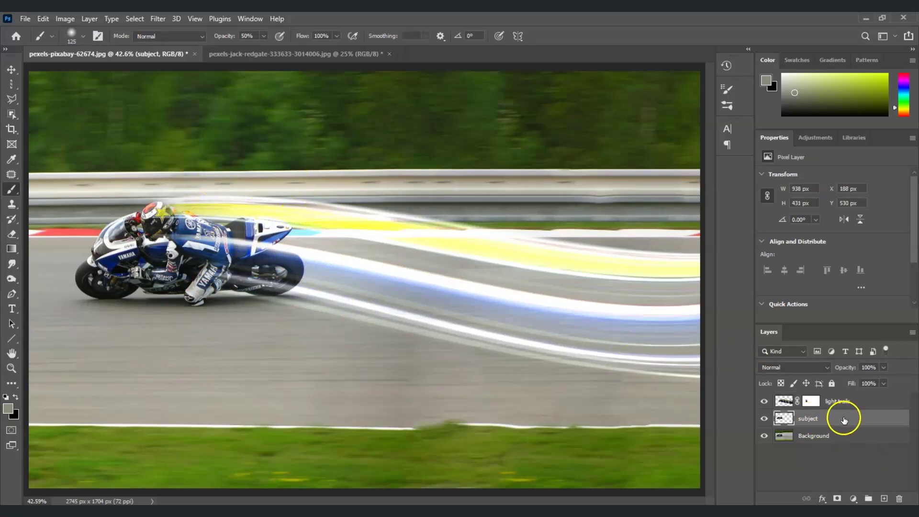
pyautogui.click(852, 498)
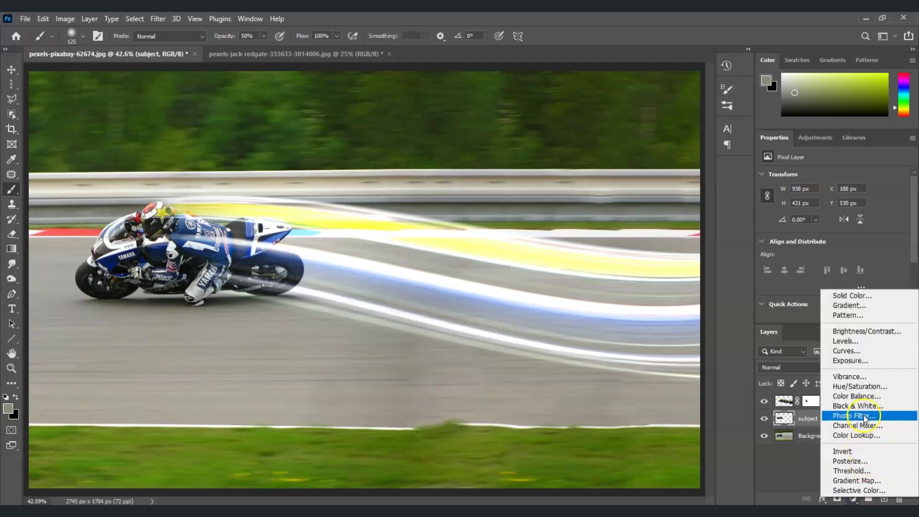
pyautogui.click(861, 354)
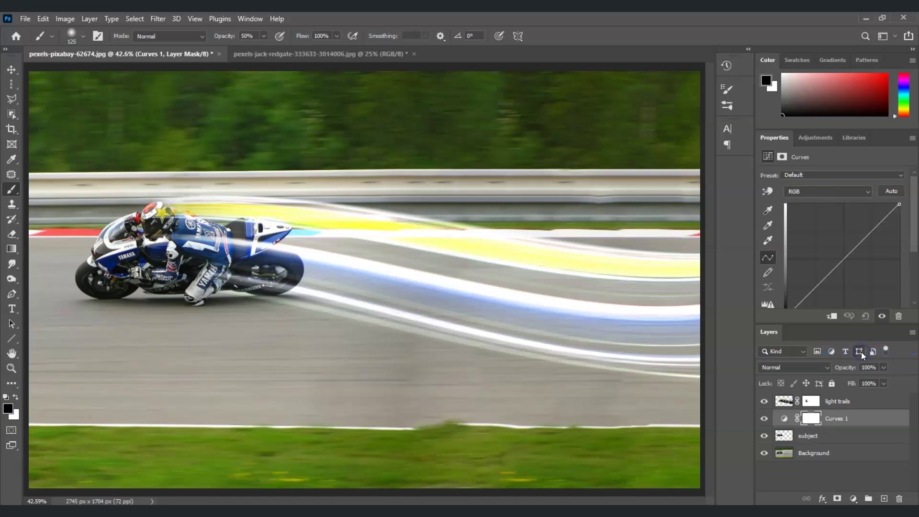
pyautogui.click(845, 249)
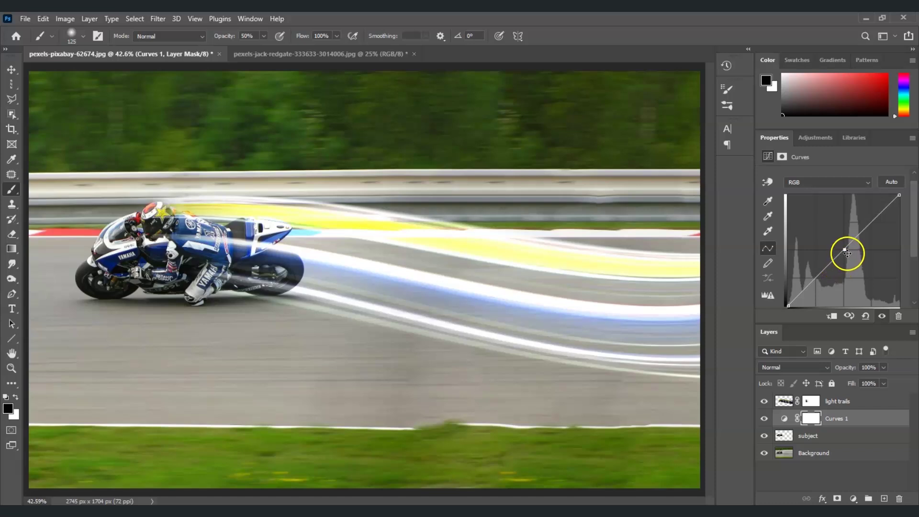
pyautogui.click(844, 248)
pyautogui.moveTo(847, 248); pyautogui.dragTo(856, 256)
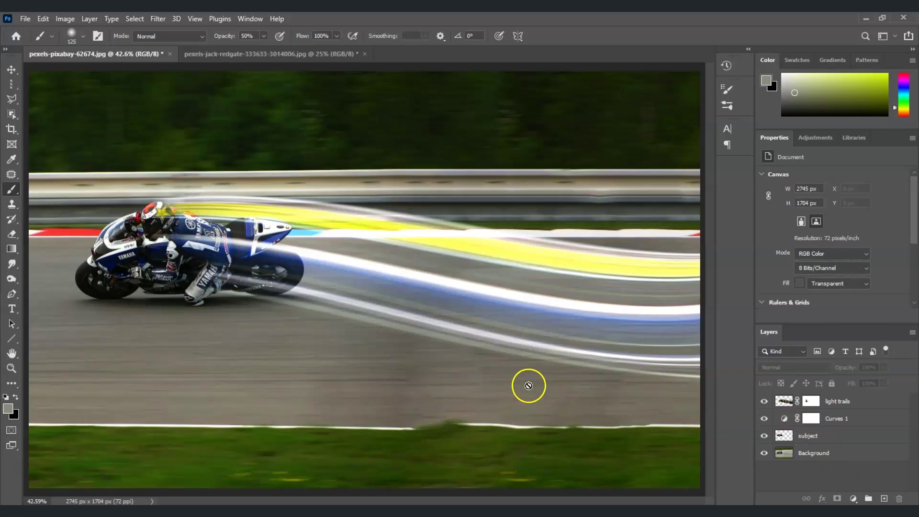
# Duplicate the Background layer to the top of the stack and hide the copy
pyautogui.moveTo(814, 452); pyautogui.dragTo(767, 402)
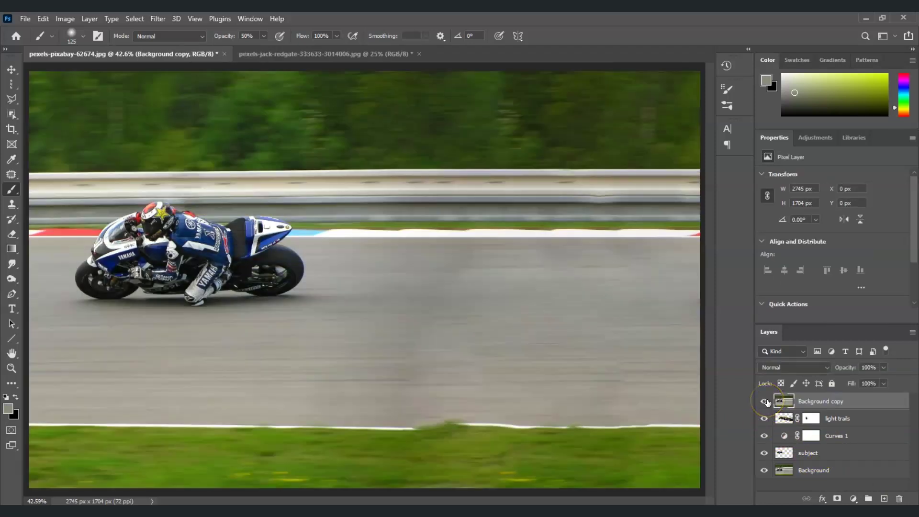
pyautogui.click(766, 401)
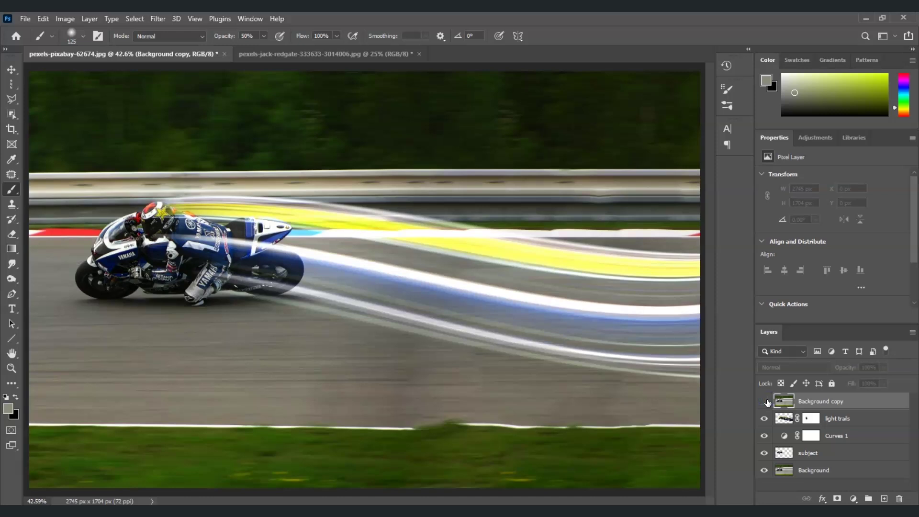